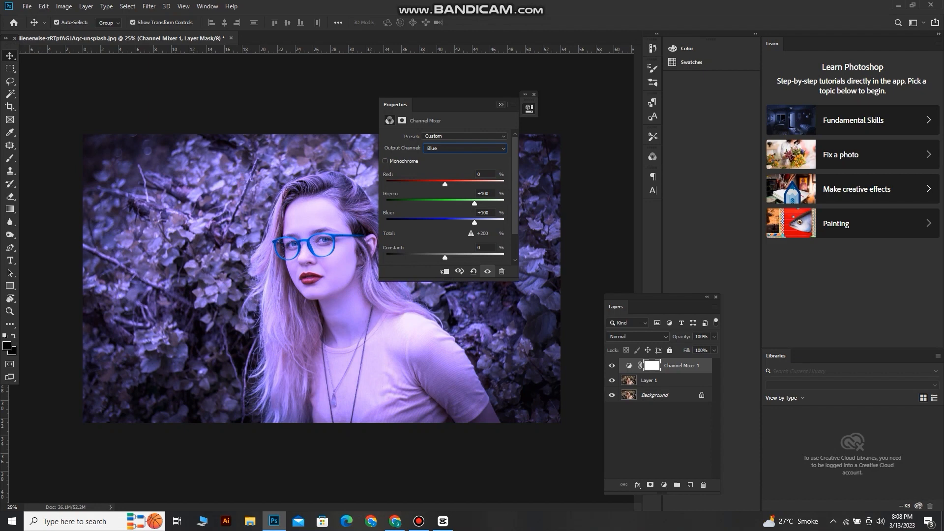
# Add a Selective Color adjustment layer above the Channel Mixer and reduce the black amount in the Reds
pyautogui.click(501, 105)
pyautogui.click(664, 485)
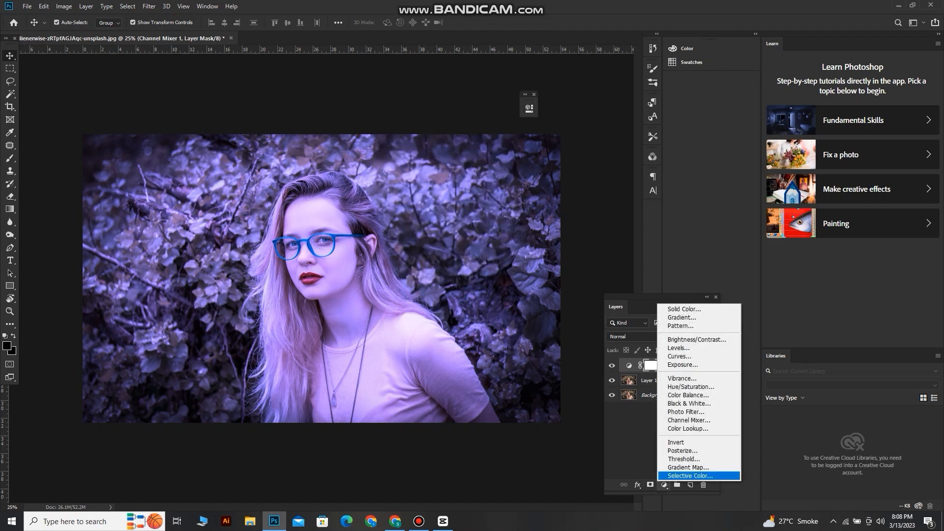
pyautogui.click(690, 476)
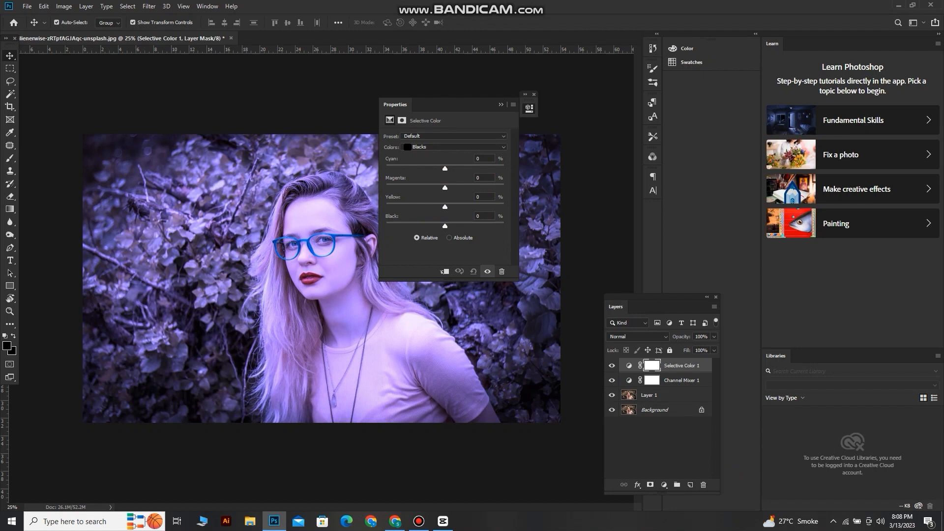
pyautogui.click(455, 147)
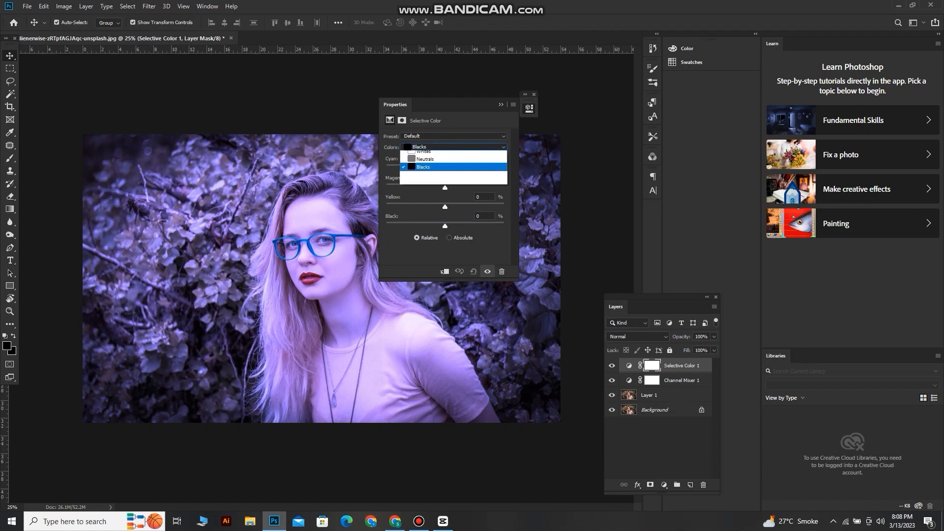
pyautogui.click(450, 155)
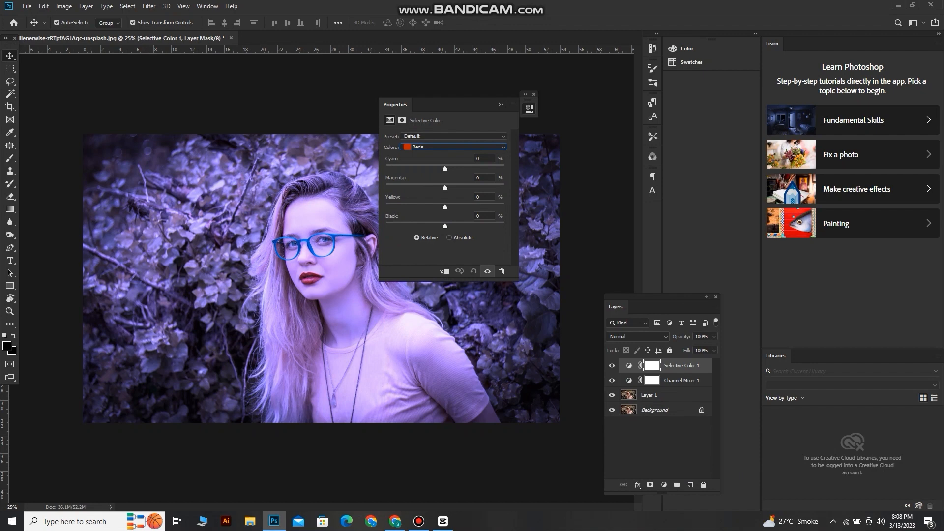
pyautogui.moveTo(445, 227); pyautogui.dragTo(428, 227)
# Reduce the black amount in the Yellows of the Selective Color adjustment
pyautogui.click(455, 148)
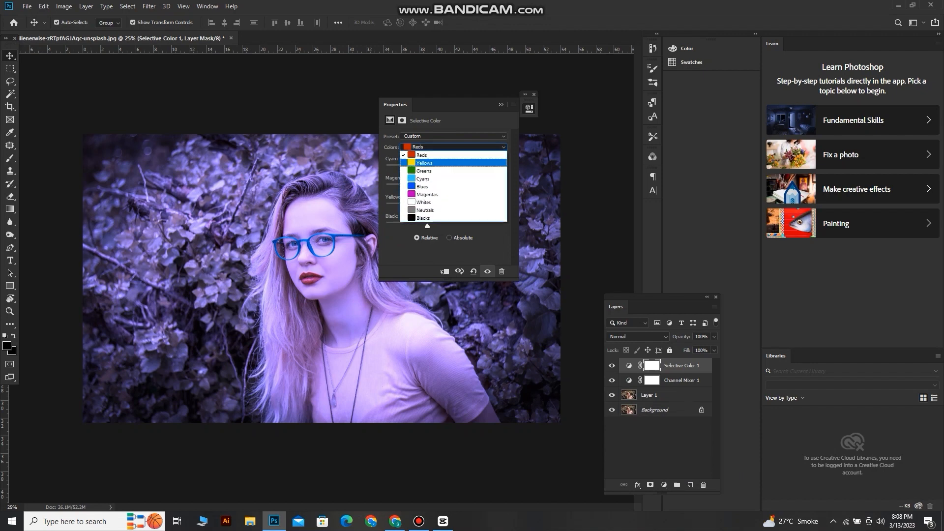
pyautogui.click(425, 162)
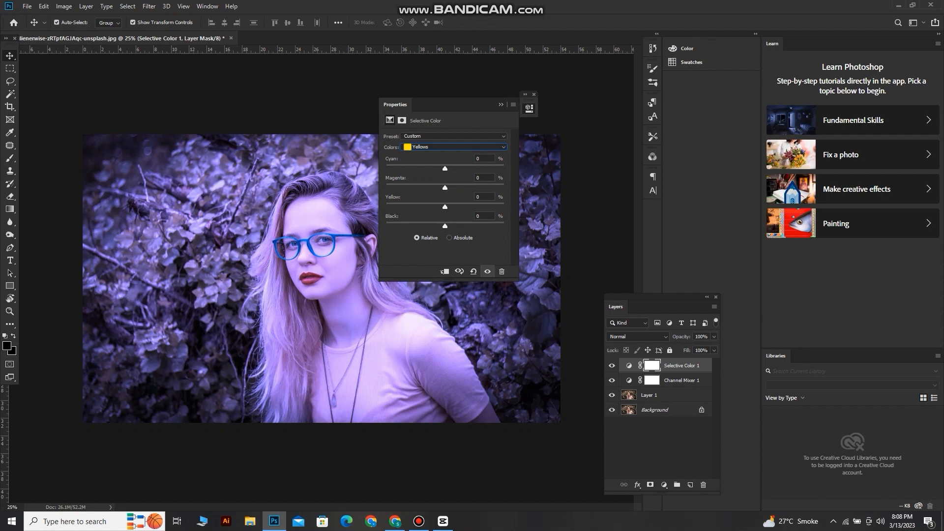
pyautogui.moveTo(445, 226); pyautogui.dragTo(429, 226)
# Set the Neutrals of the Selective Color adjustment to Cyan +9% and Black -9%
pyautogui.click(455, 147)
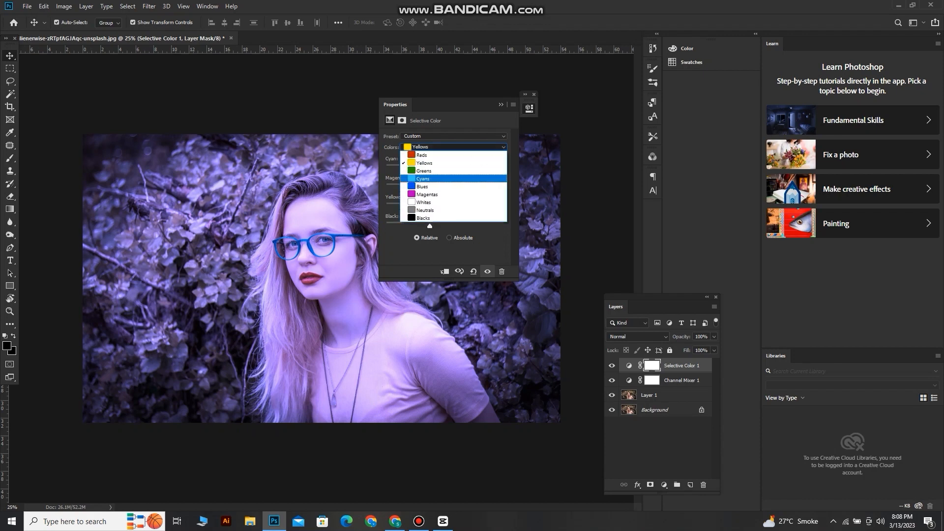
pyautogui.press('Down')
pyautogui.press('Down')
pyautogui.press('Down')
pyautogui.press('Down')
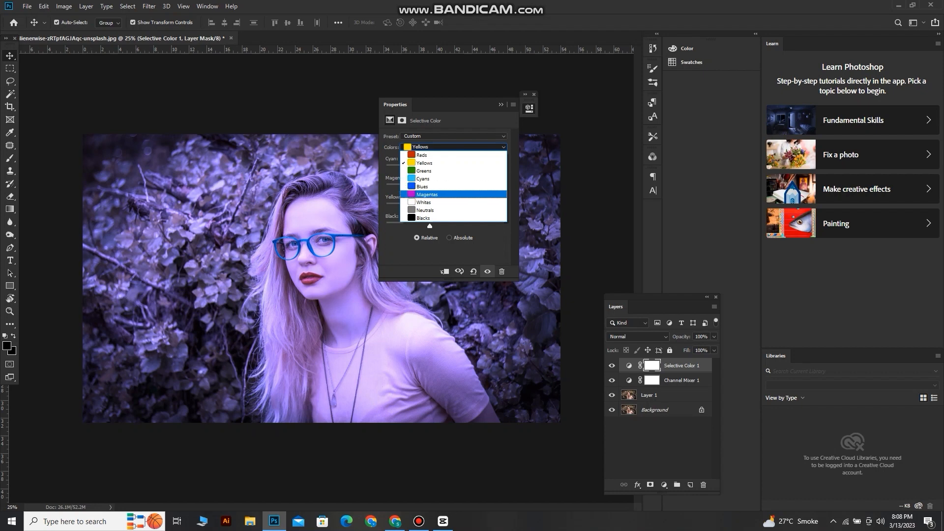
pyautogui.press('Return')
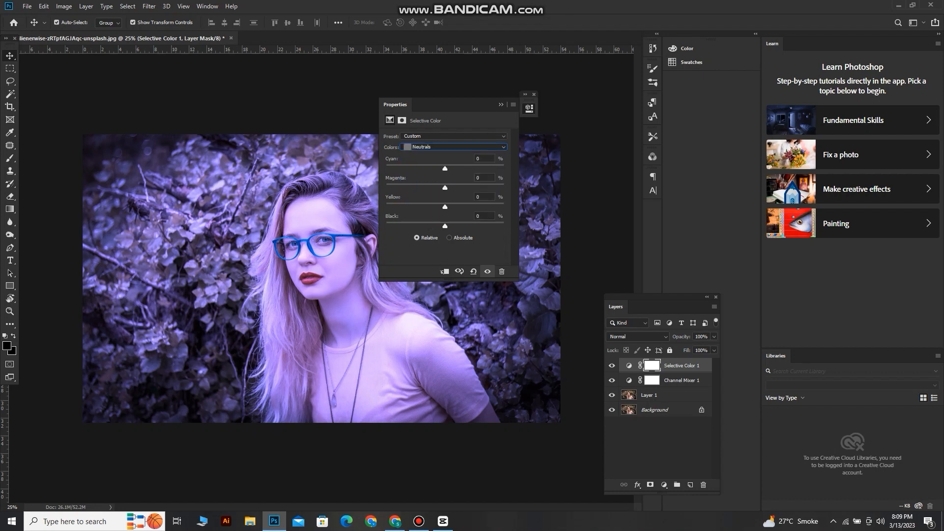
pyautogui.moveTo(445, 169); pyautogui.dragTo(449, 169)
pyautogui.moveTo(445, 226); pyautogui.dragTo(440, 225)
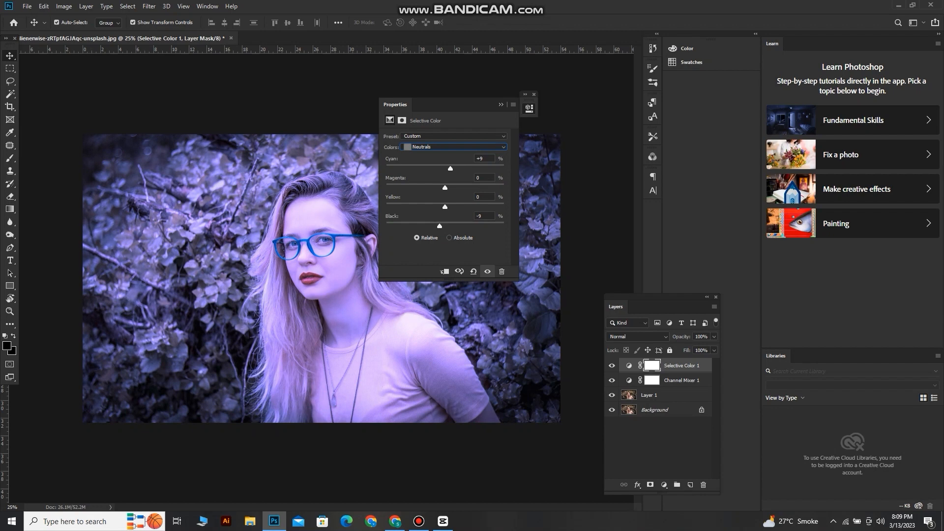
pyautogui.click(501, 104)
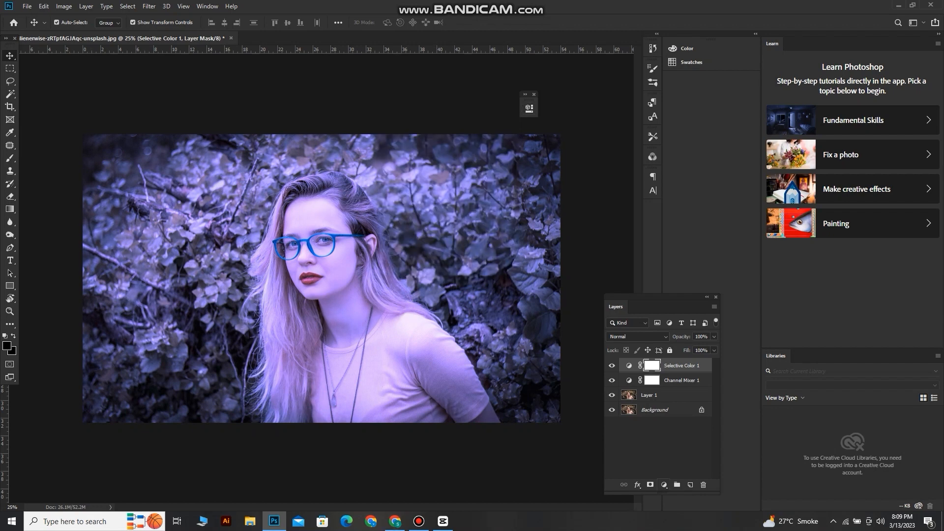
# Add a Gradient Map adjustment layer and load the Red, Green preset in its gradient editor
pyautogui.click(664, 485)
pyautogui.click(688, 469)
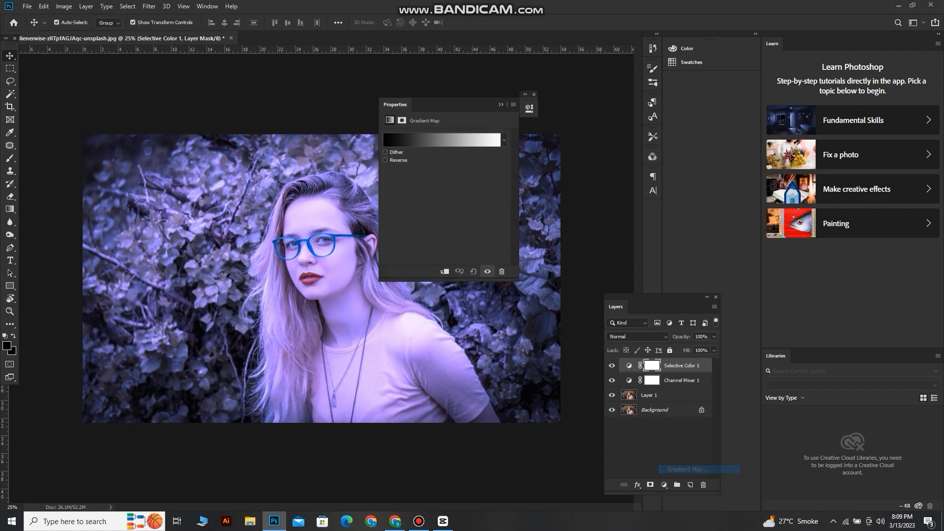
pyautogui.click(442, 140)
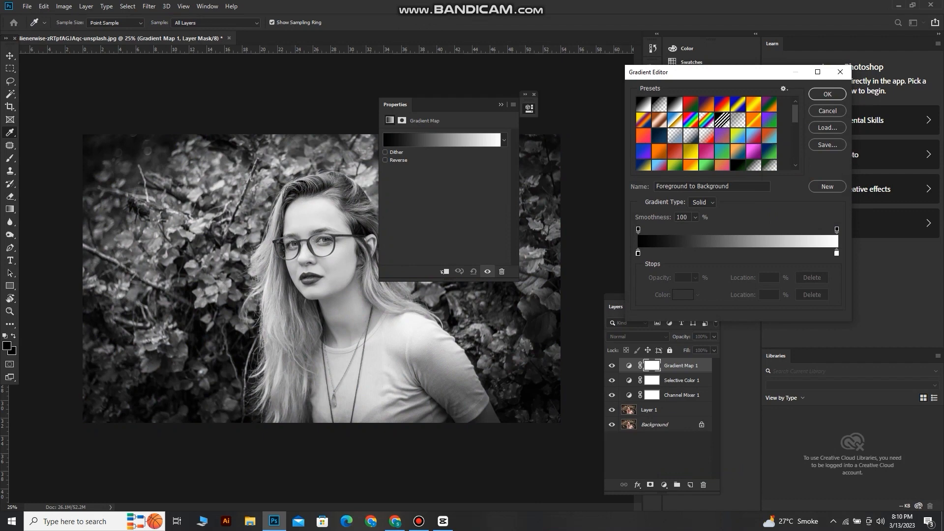
pyautogui.click(690, 104)
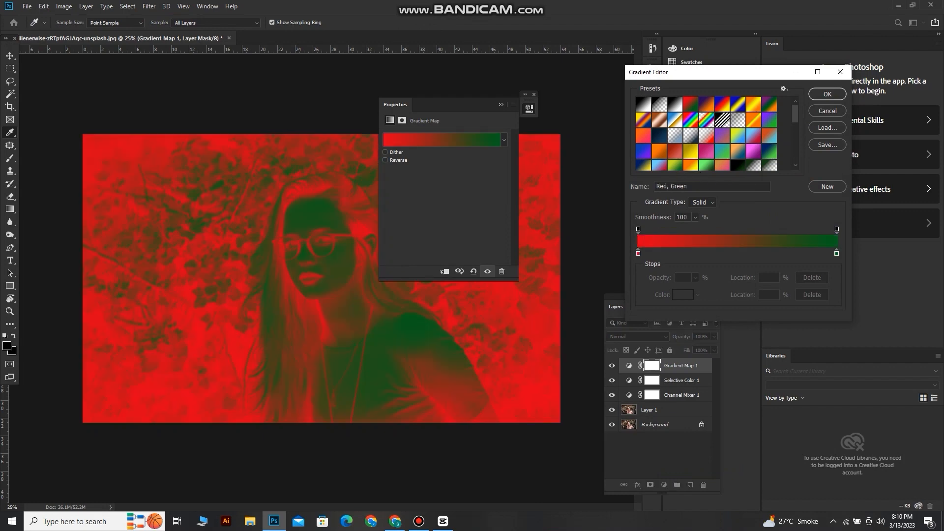
# Change the gradient's red starting color stop to 56000a and accept the edited gradient map
pyautogui.click(638, 253)
pyautogui.click(683, 295)
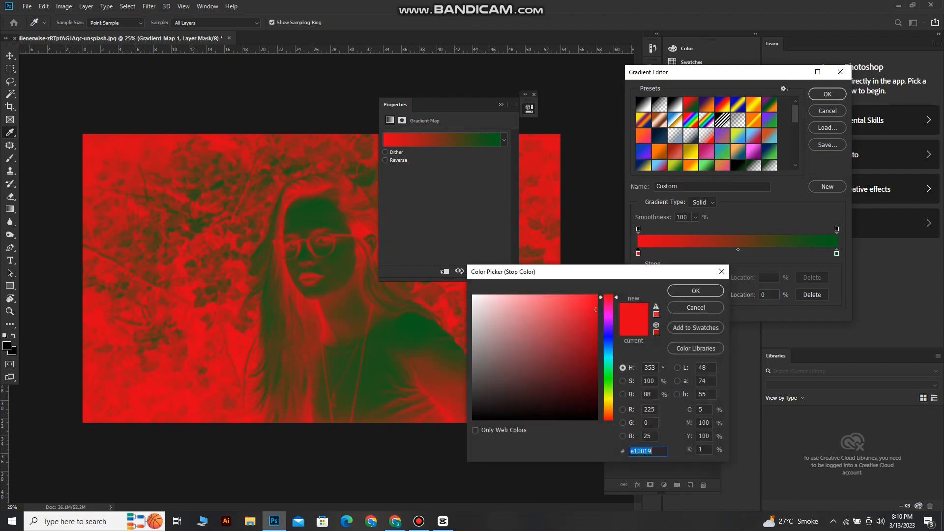
pyautogui.press('BackSpace')
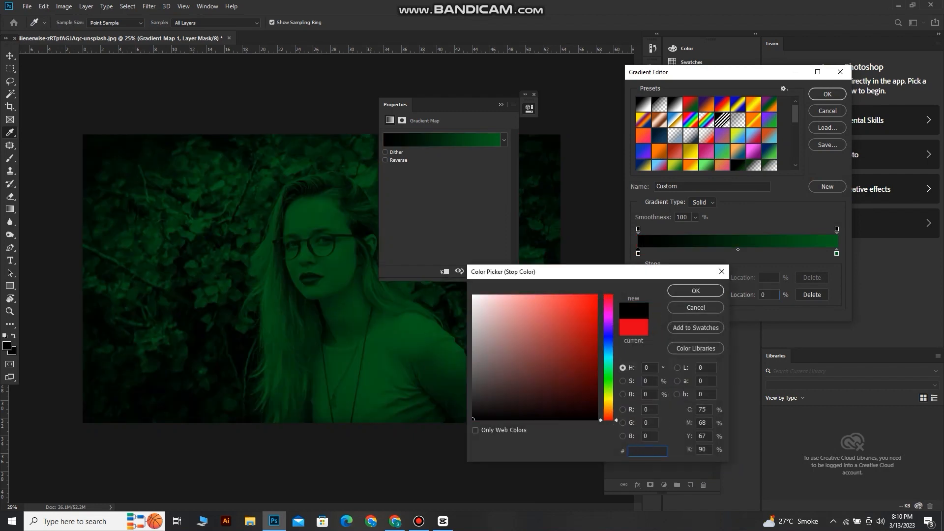
pyautogui.write('56')
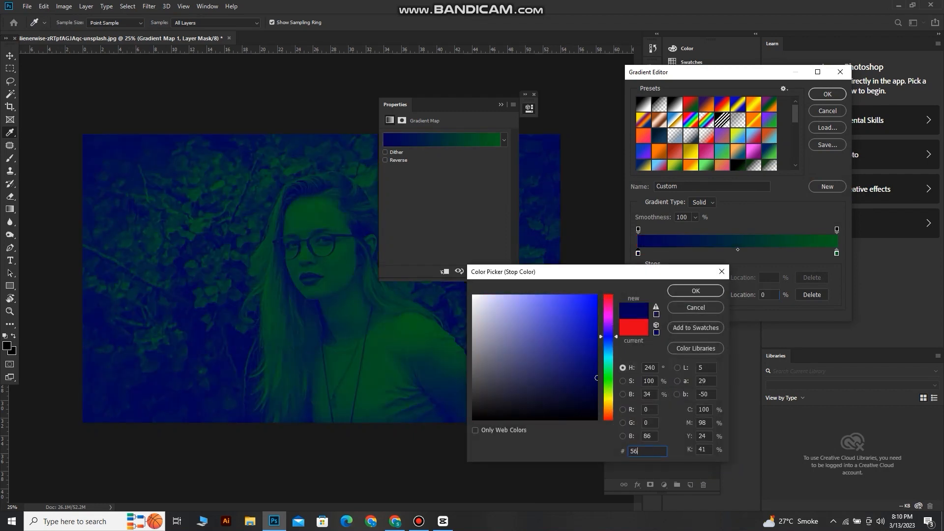
pyautogui.write('00')
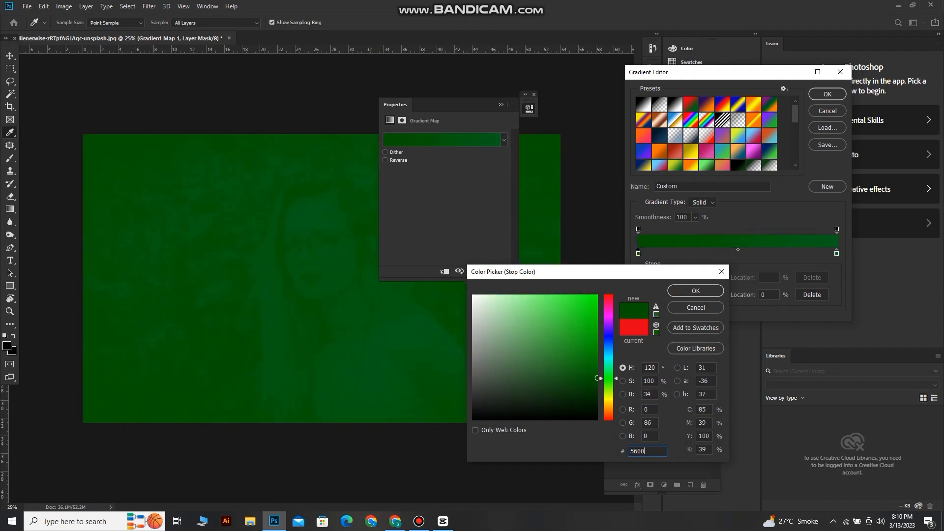
pyautogui.write('0a')
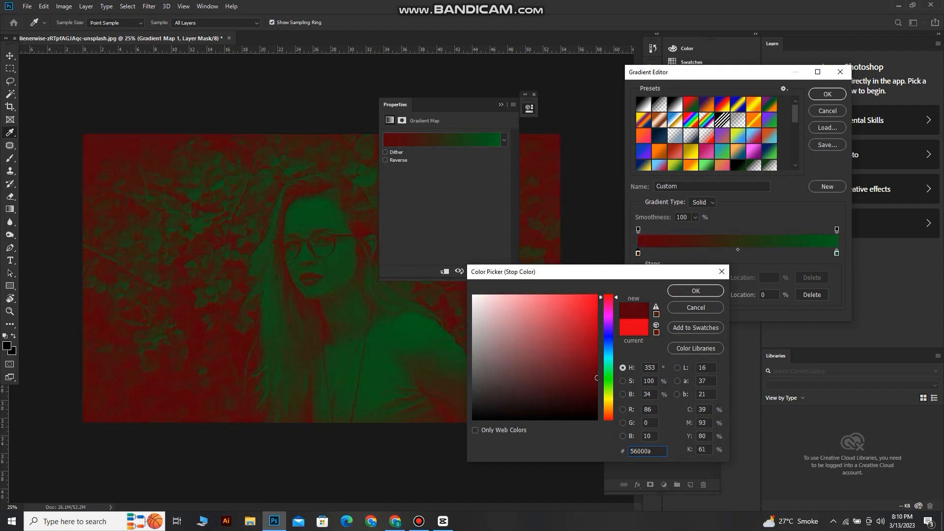
pyautogui.press('Return')
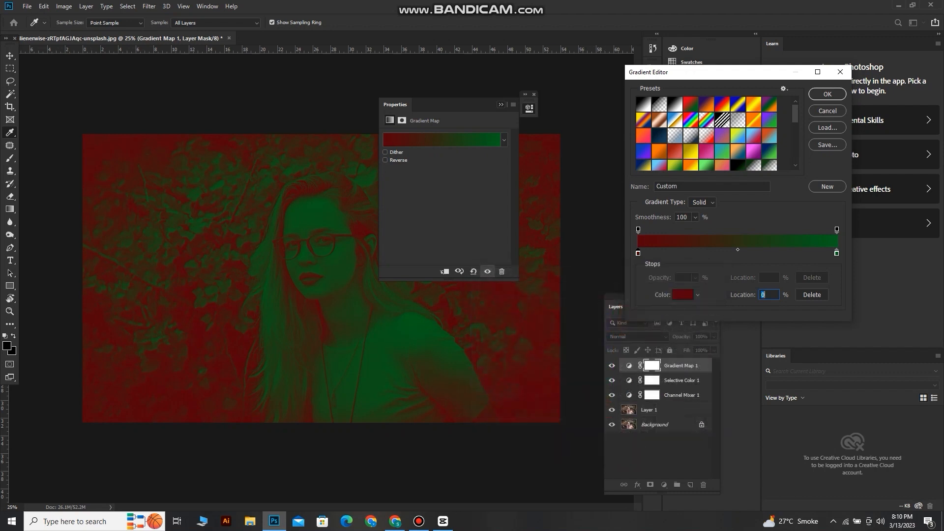
pyautogui.click(501, 104)
pyautogui.press('Return')
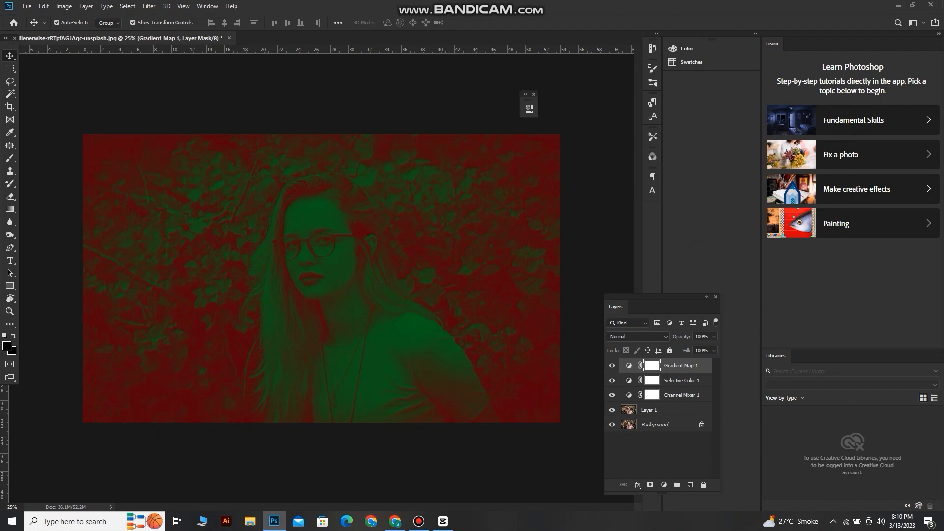
# Set the Gradient Map layer's blend mode to Soft Light and its opacity to 70%
pyautogui.click(637, 337)
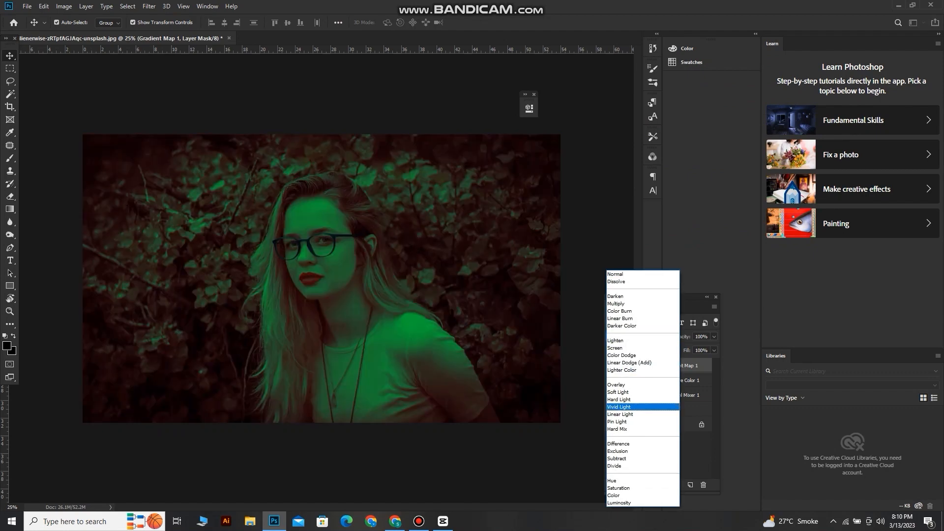
pyautogui.press('Return')
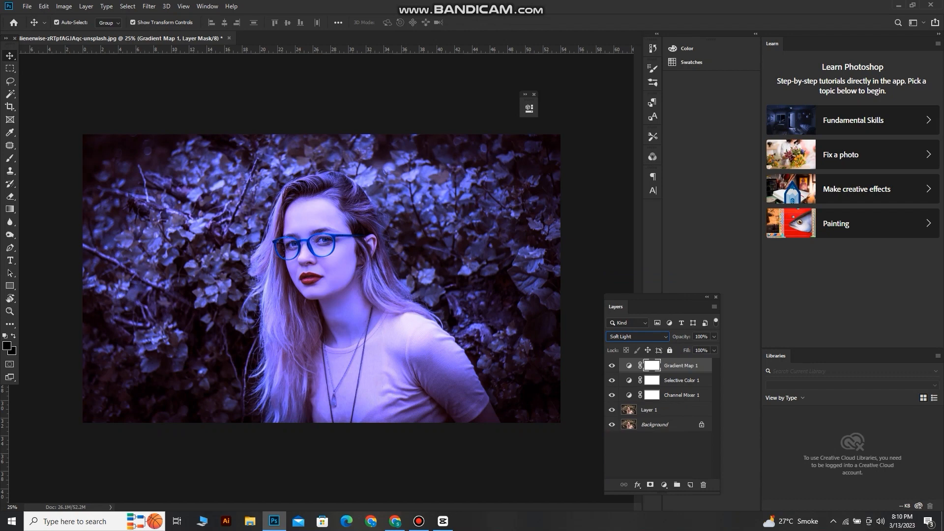
pyautogui.click(714, 337)
pyautogui.moveTo(712, 348); pyautogui.dragTo(699, 348)
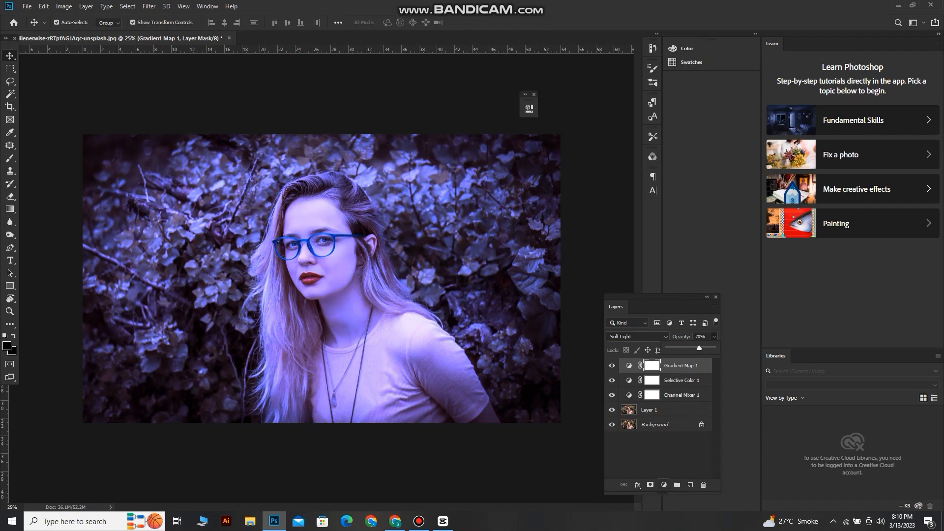
# Add a Gradient fill layer on top and choose the Foreground to Transparent preset for it
pyautogui.click(664, 485)
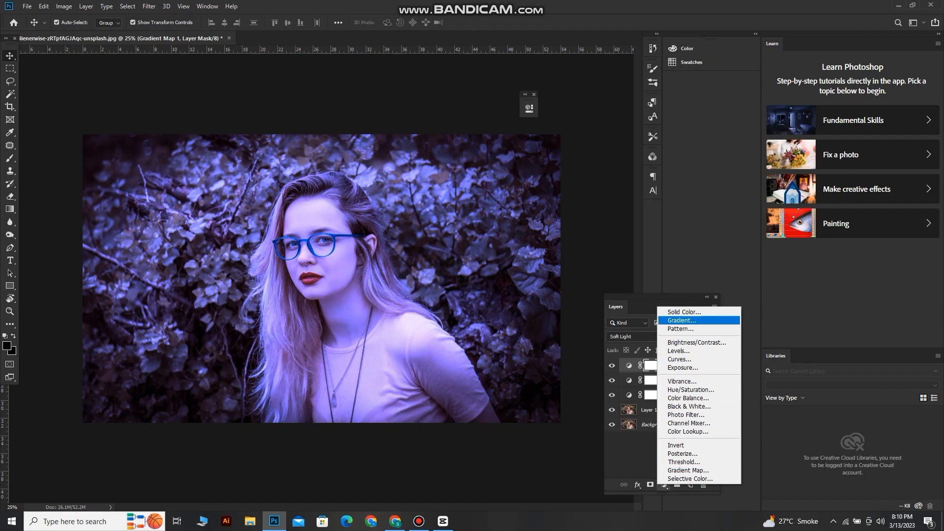
pyautogui.click(682, 320)
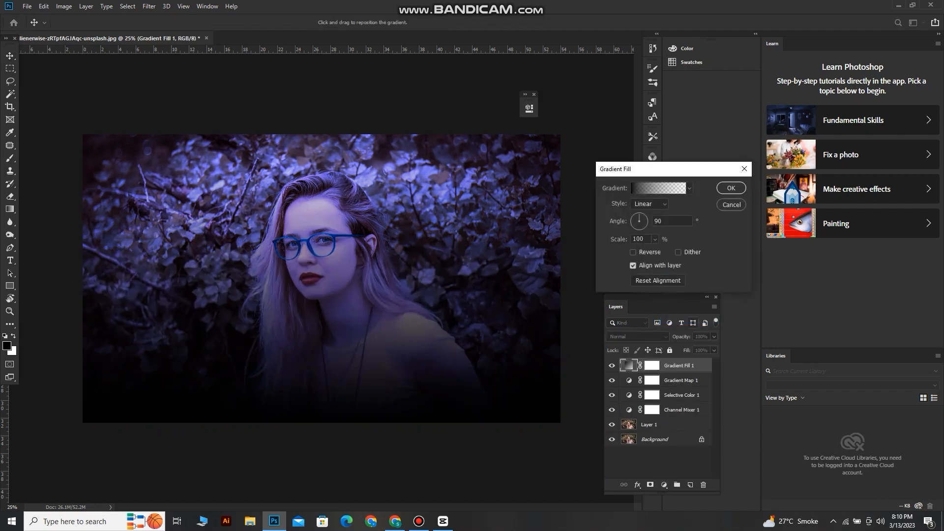
pyautogui.click(659, 188)
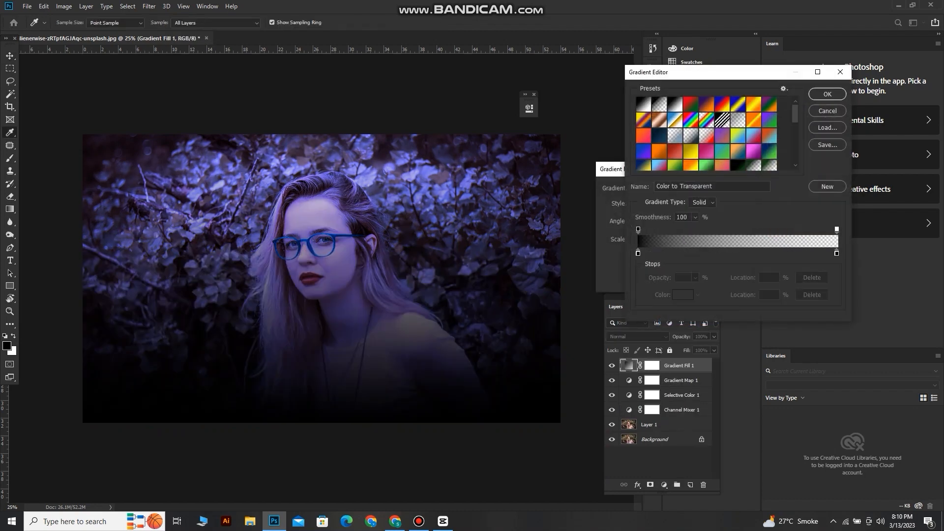
pyautogui.click(660, 105)
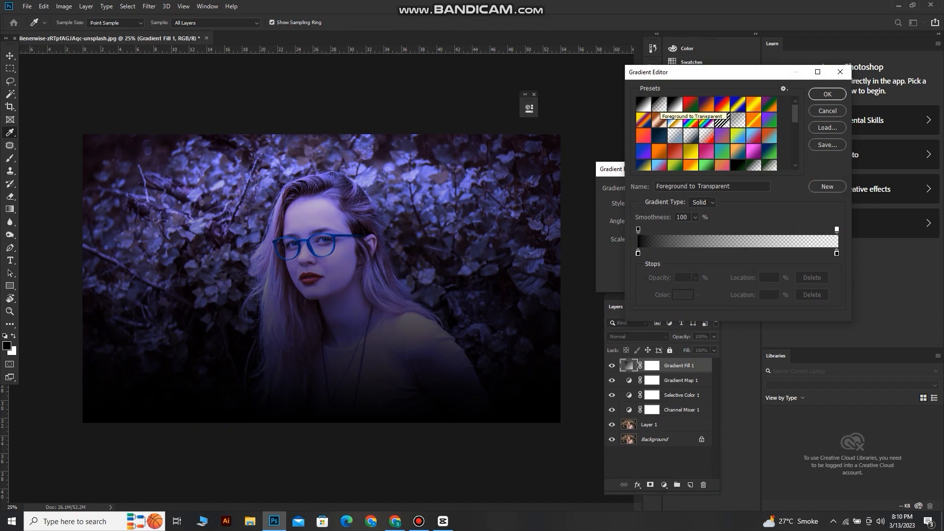
pyautogui.click(644, 104)
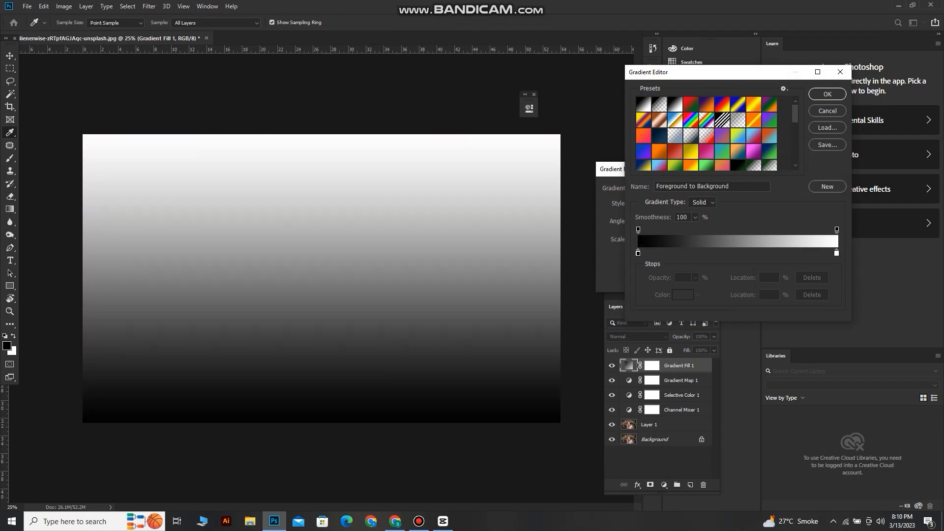
pyautogui.click(659, 105)
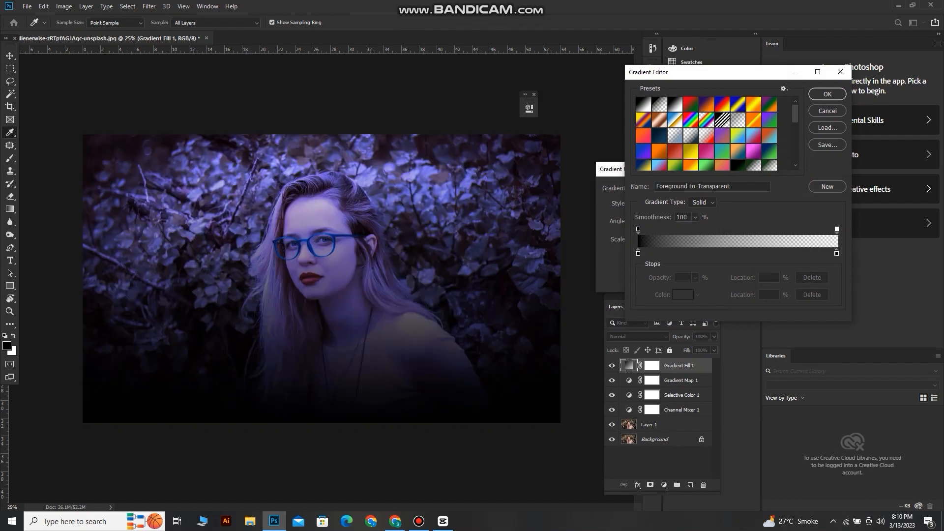
pyautogui.click(691, 136)
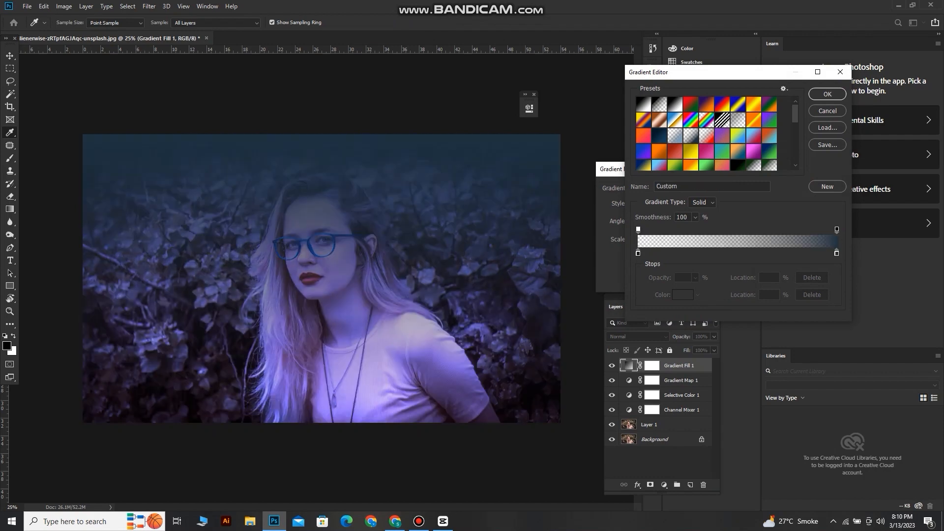
pyautogui.click(659, 105)
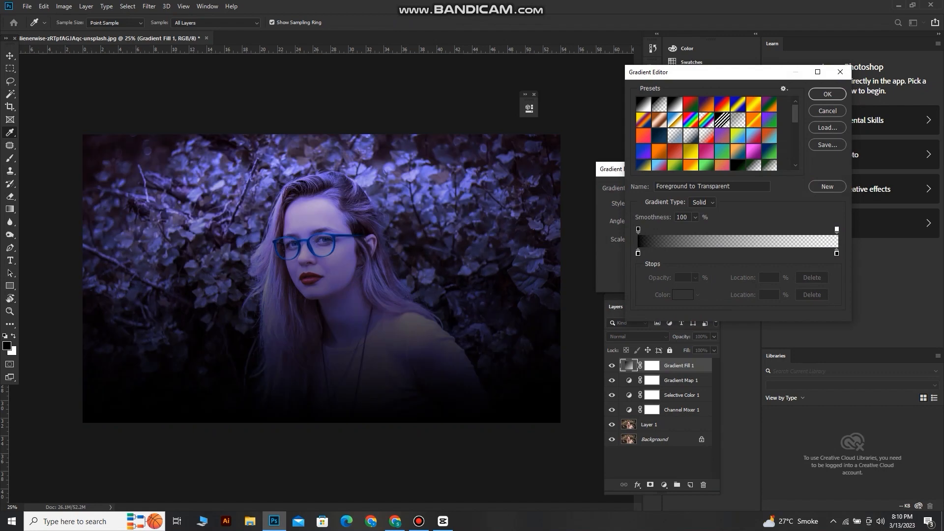
# Accept the chosen gradient and set the gradient fill's style to Radial
pyautogui.click(828, 94)
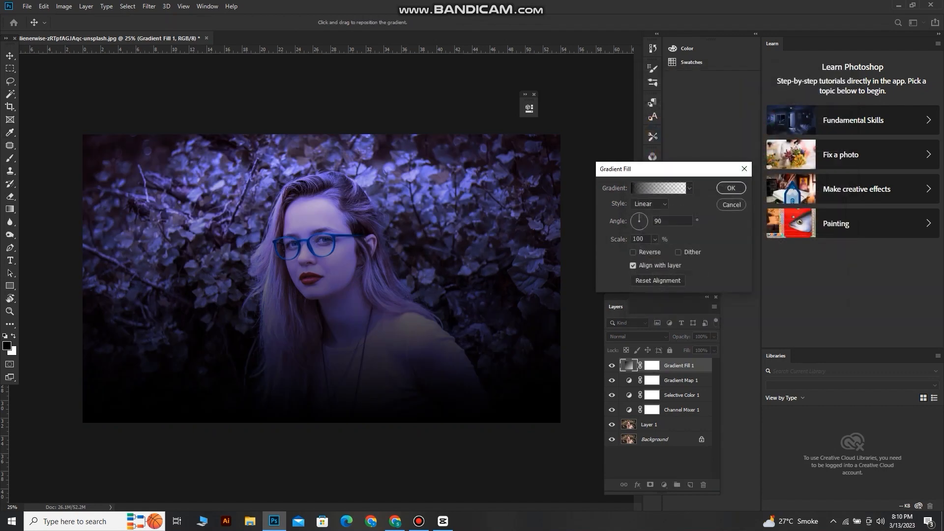
pyautogui.click(650, 204)
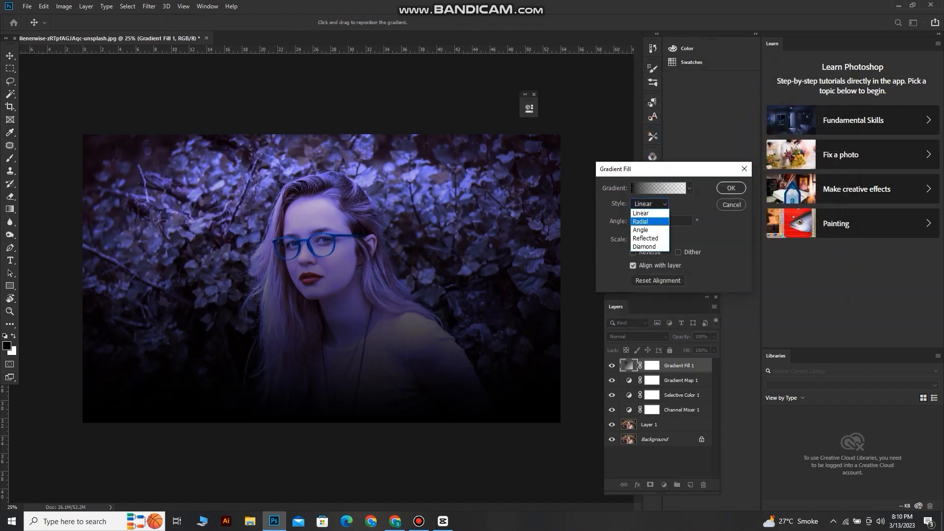
pyautogui.click(642, 221)
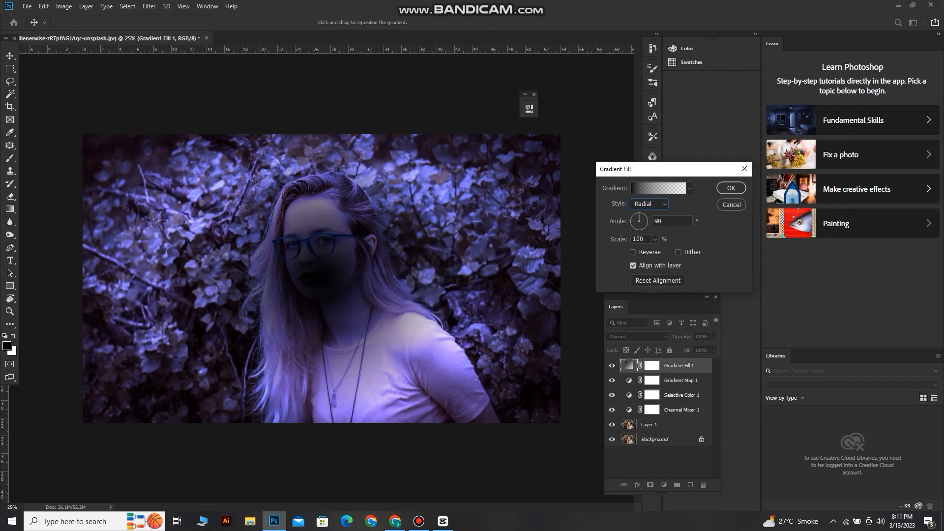
# Reverse the radial gradient fill, set its scale to 221% and accept it
pyautogui.click(655, 239)
pyautogui.moveTo(655, 251); pyautogui.dragTo(658, 252)
pyautogui.click(633, 252)
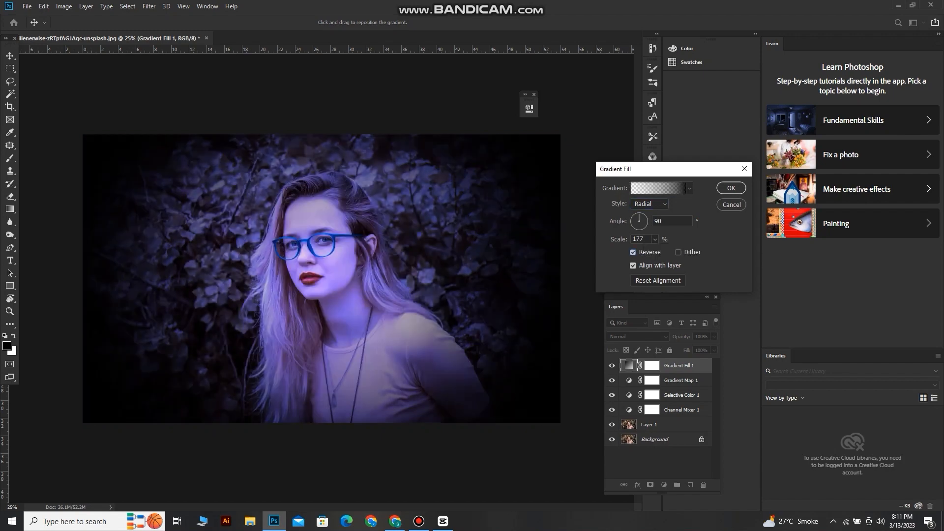
pyautogui.moveTo(655, 251); pyautogui.dragTo(659, 252)
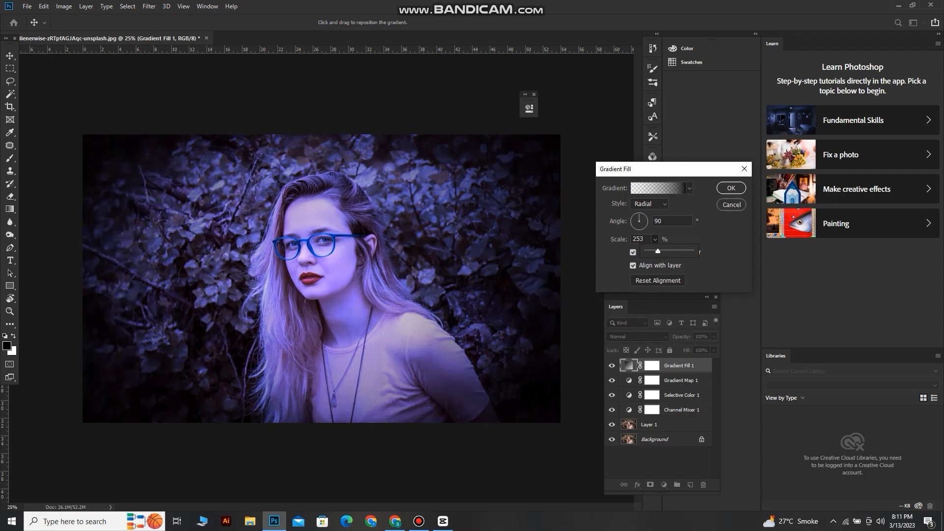
pyautogui.moveTo(658, 252); pyautogui.dragTo(655, 252)
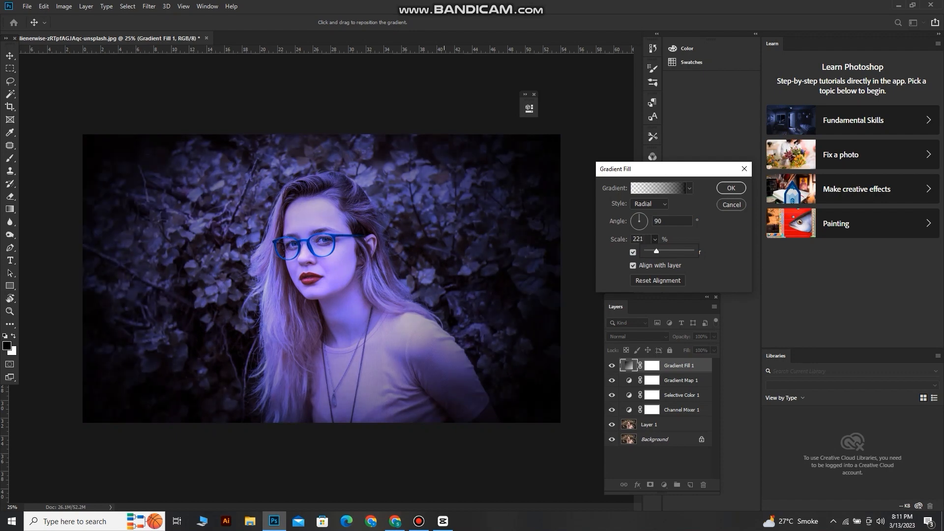
pyautogui.click(714, 239)
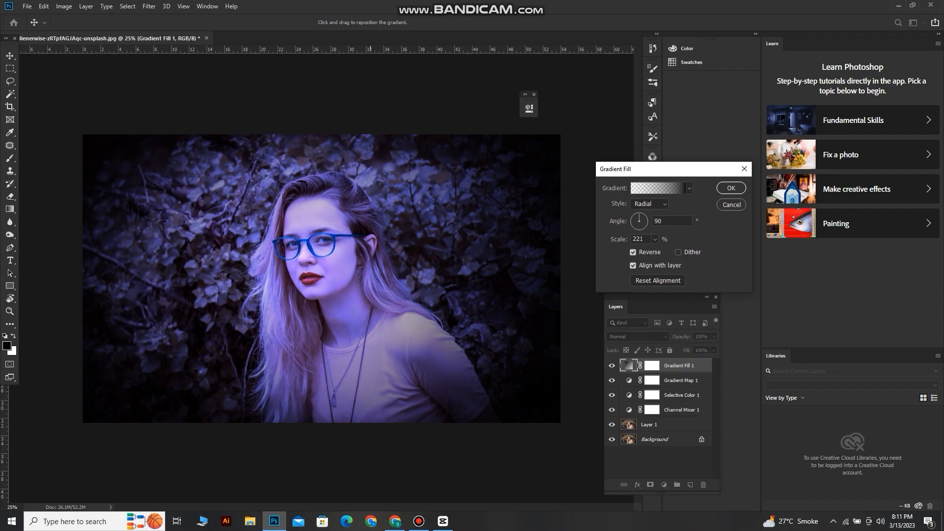
pyautogui.press('Return')
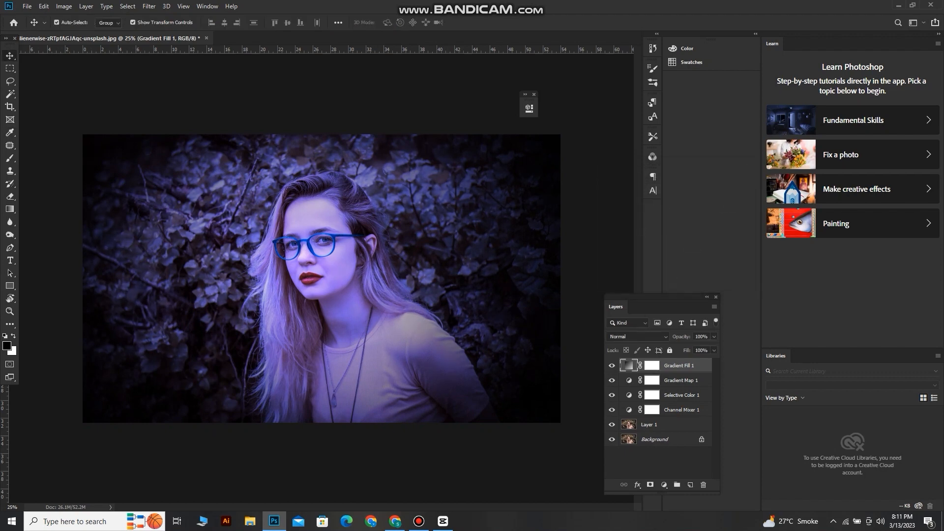
# Lower the Gradient Fill layer's opacity to 32%
pyautogui.click(714, 336)
pyautogui.moveTo(713, 348); pyautogui.dragTo(678, 347)
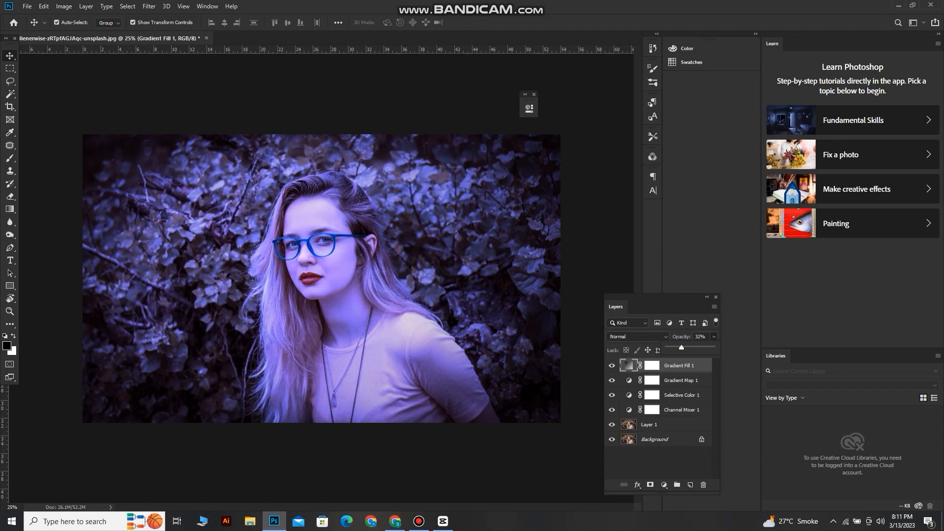
# Add a Curves adjustment layer on top and slightly lower the highlight endpoint of its Red channel
pyautogui.click(664, 485)
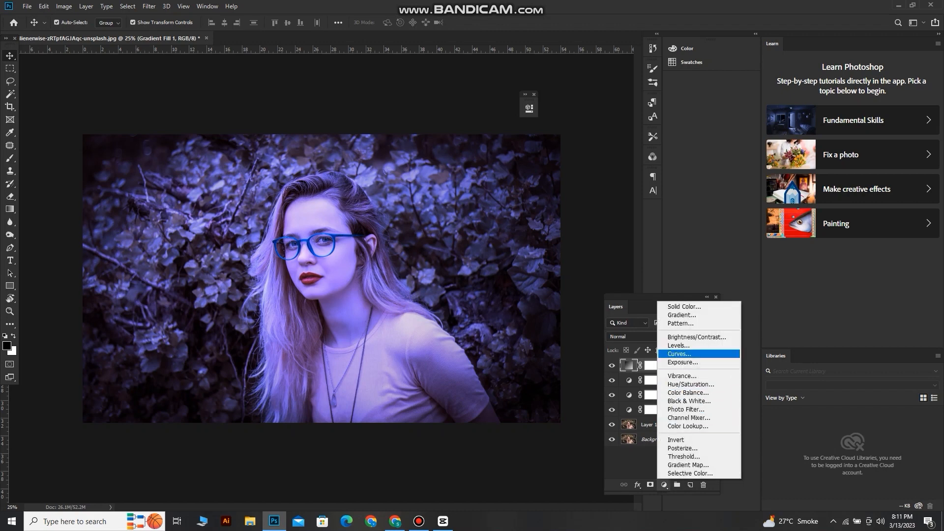
pyautogui.click(681, 354)
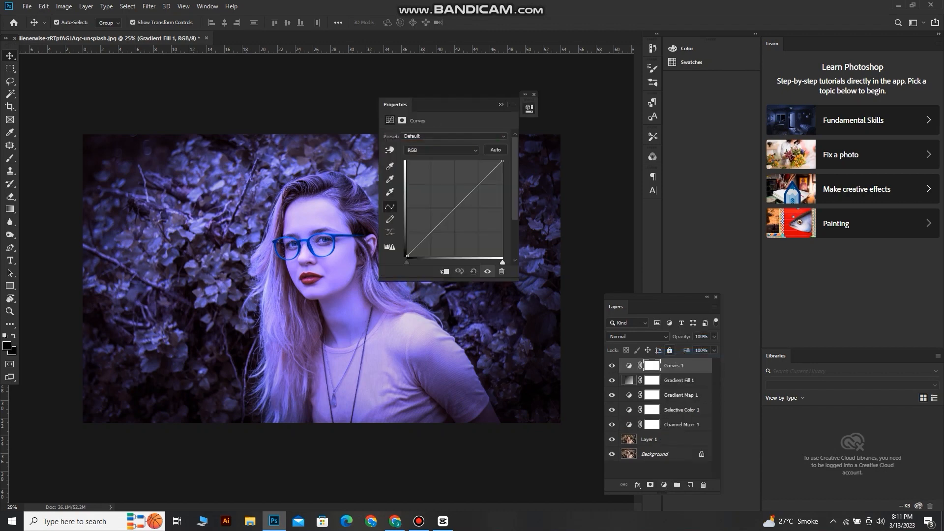
pyautogui.click(441, 150)
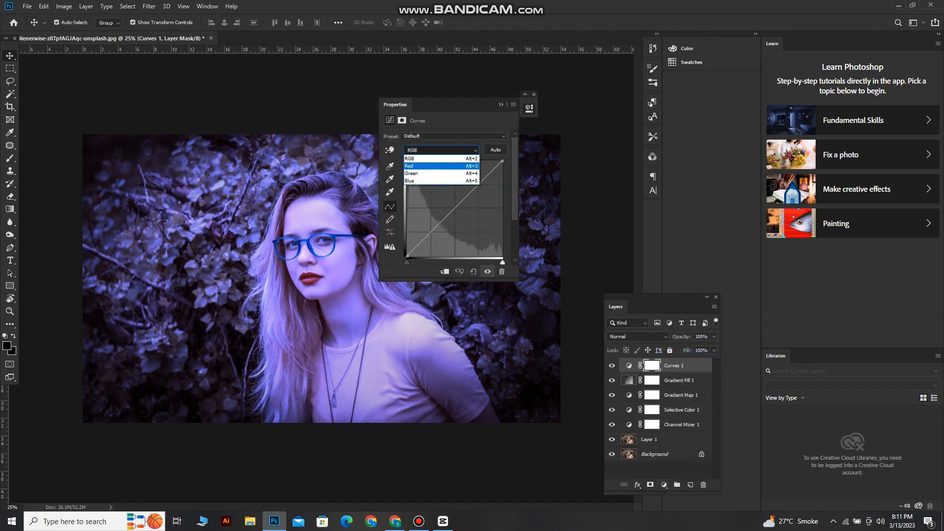
pyautogui.click(438, 166)
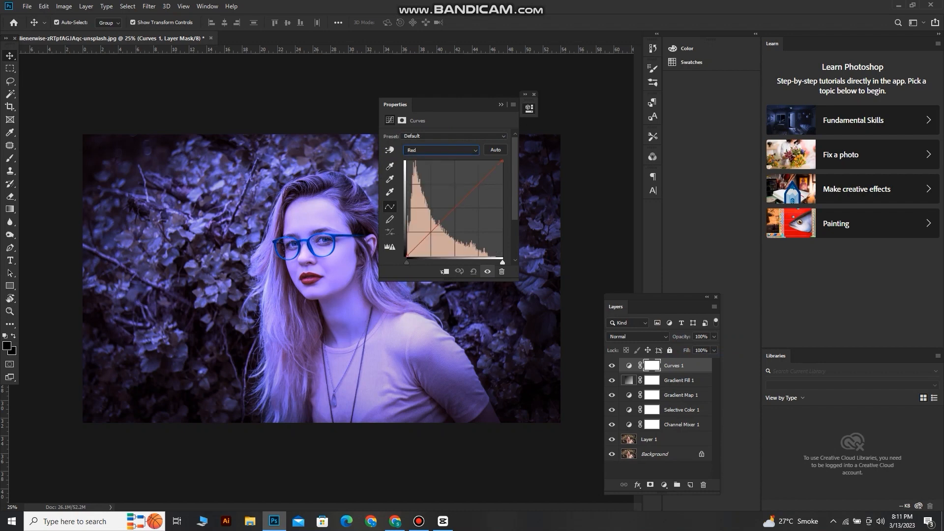
pyautogui.moveTo(502, 161); pyautogui.dragTo(502, 169)
# Add a point near the highlights of the Green curve and nudge its white endpoint slightly inward and down
pyautogui.click(441, 150)
pyautogui.click(438, 173)
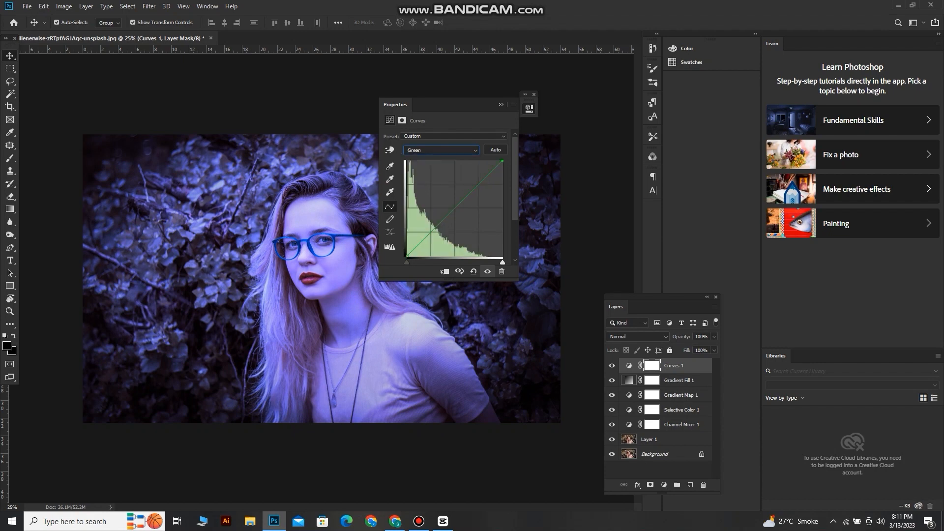
pyautogui.moveTo(494, 169)
pyautogui.mouseDown()
pyautogui.moveTo(493, 217)
pyautogui.moveTo(501, 163)
pyautogui.mouseUp()
# Lower the highlight endpoint of the Blue curve slightly and collapse the curve settings
pyautogui.click(442, 150)
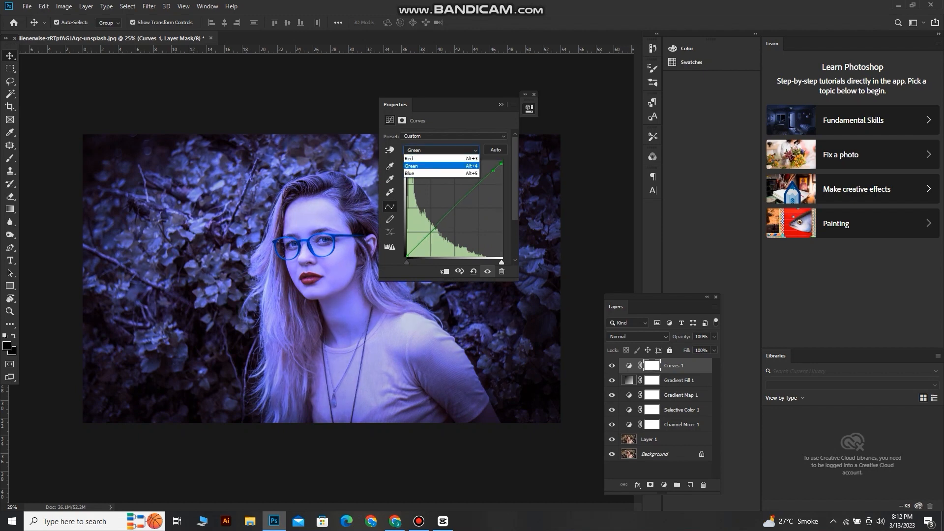
pyautogui.click(432, 181)
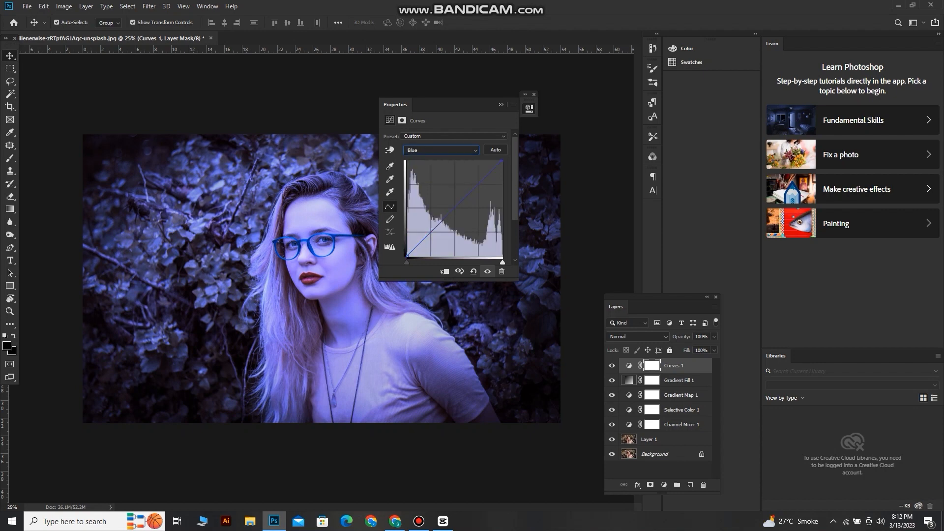
pyautogui.moveTo(502, 161); pyautogui.dragTo(502, 162)
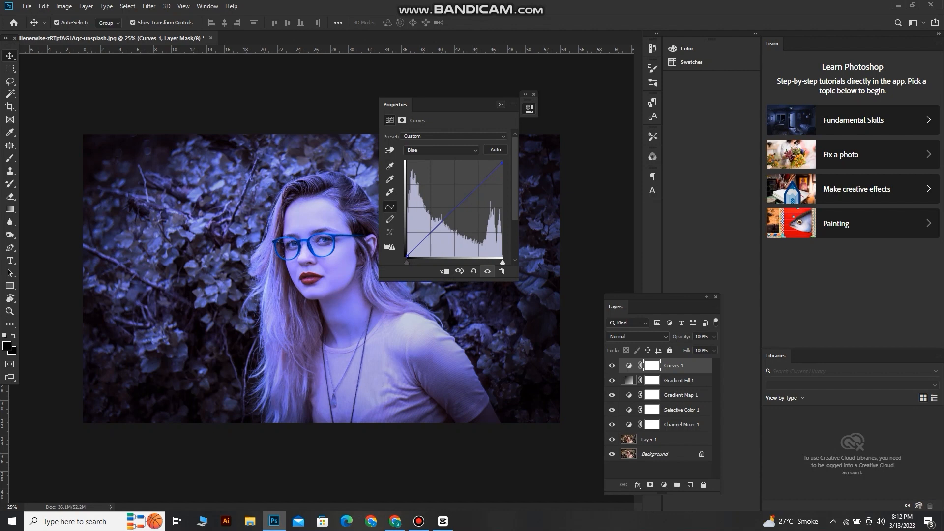
pyautogui.click(501, 104)
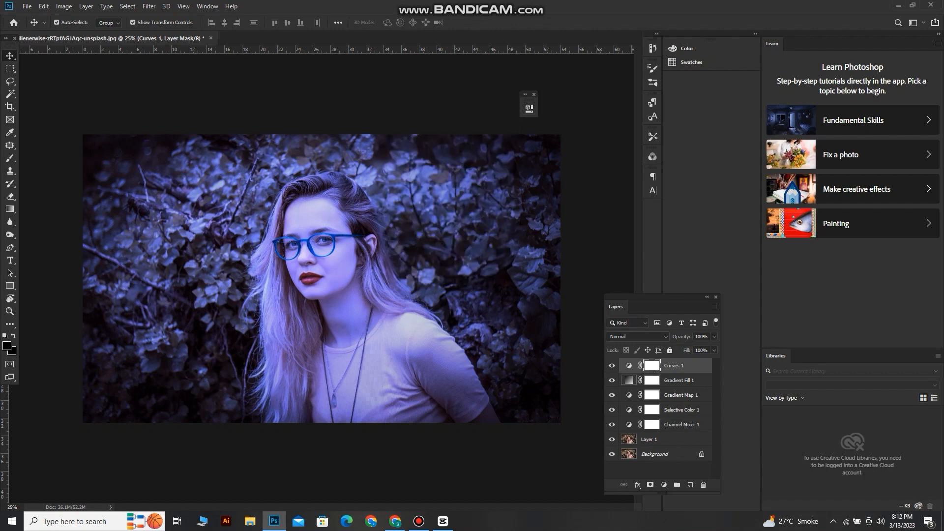
# Compare the photo before and after grading by toggling layer visibility, leaving all layers shown
pyautogui.click(612, 439)
pyautogui.click(612, 454)
pyautogui.click(612, 424)
pyautogui.click(612, 425)
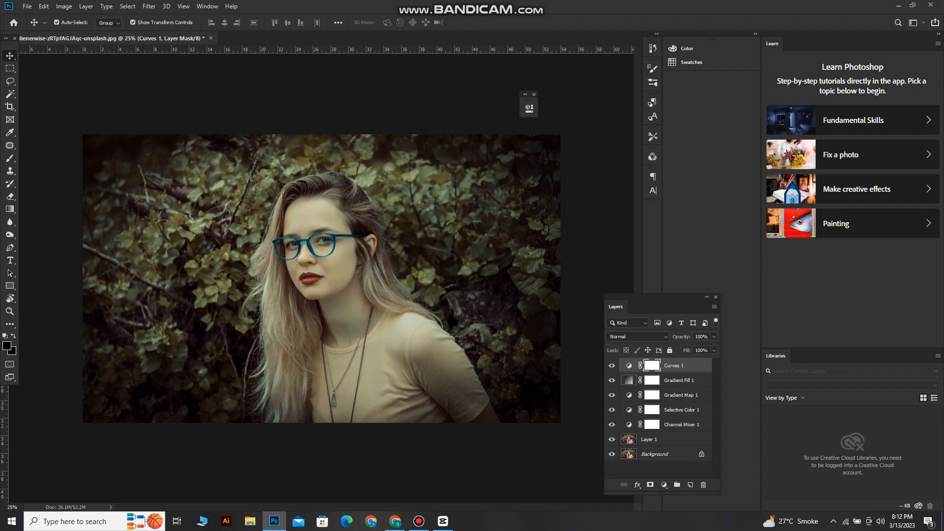
pyautogui.click(611, 425)
pyautogui.click(612, 424)
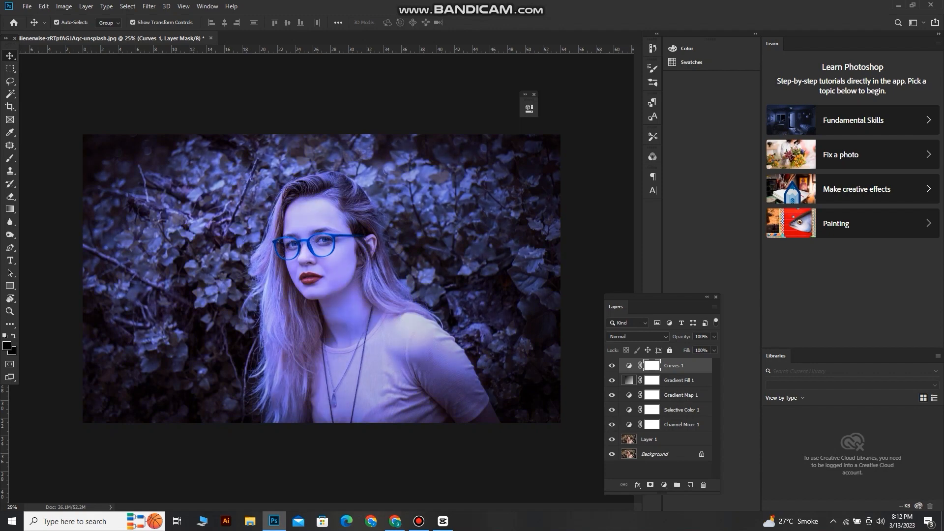
pyautogui.click(612, 424)
pyautogui.click(612, 425)
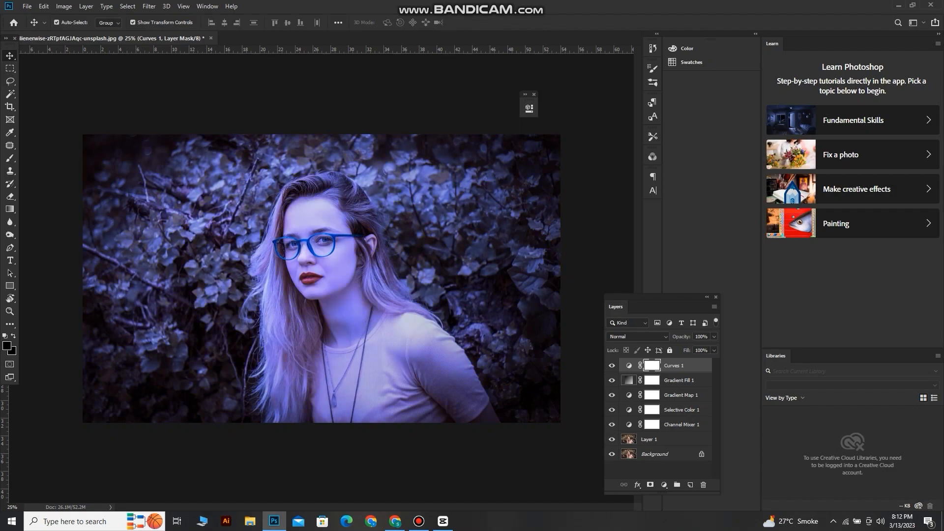